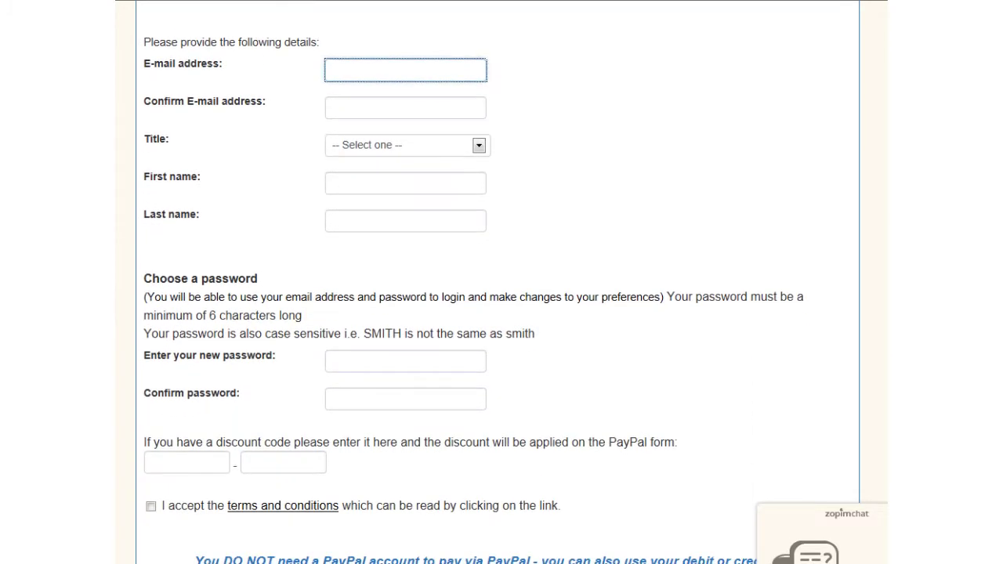
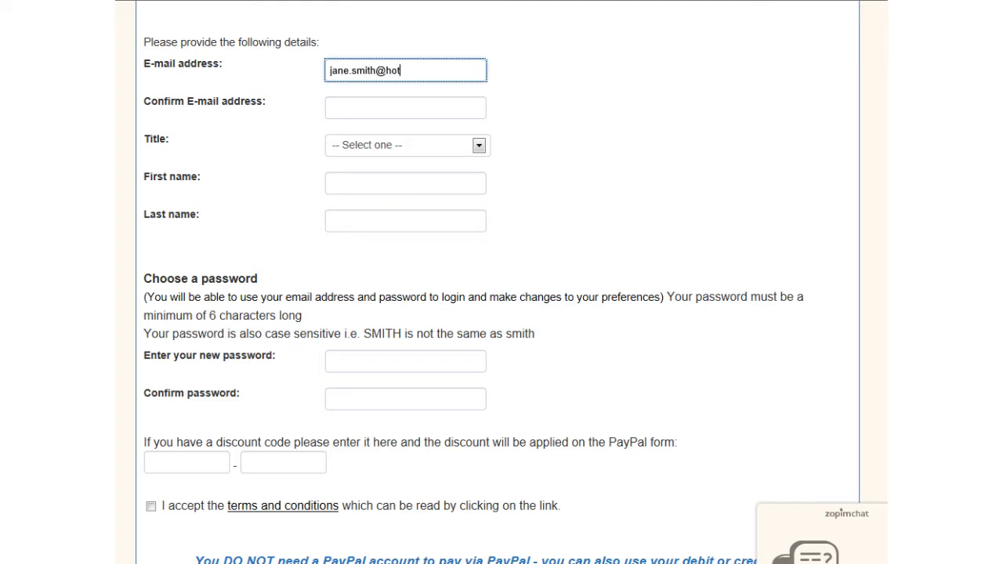
# Step: Enter the e-mail address and its confirmation, choose title Mrs, and fill in first and last name
pyautogui.press('Tab')
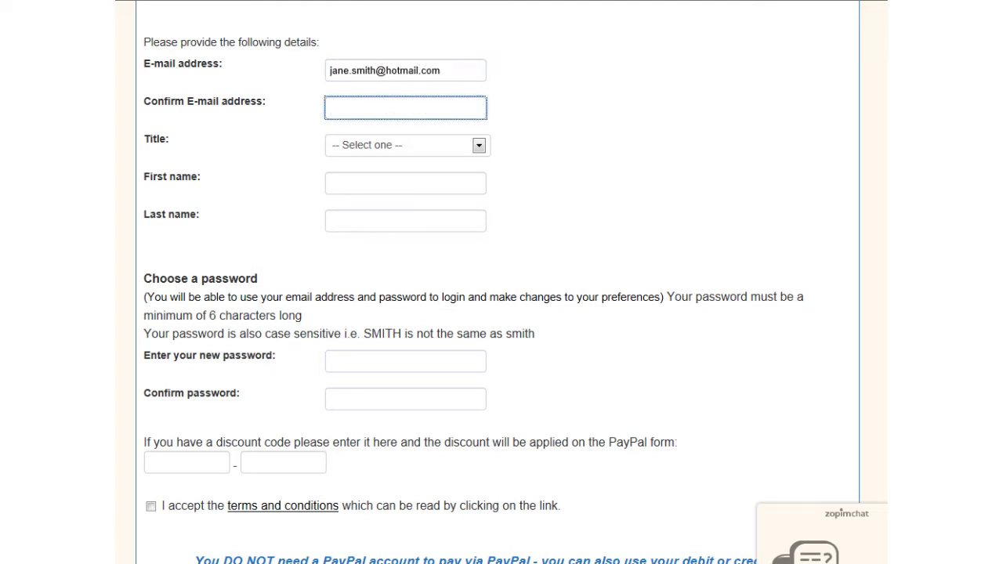
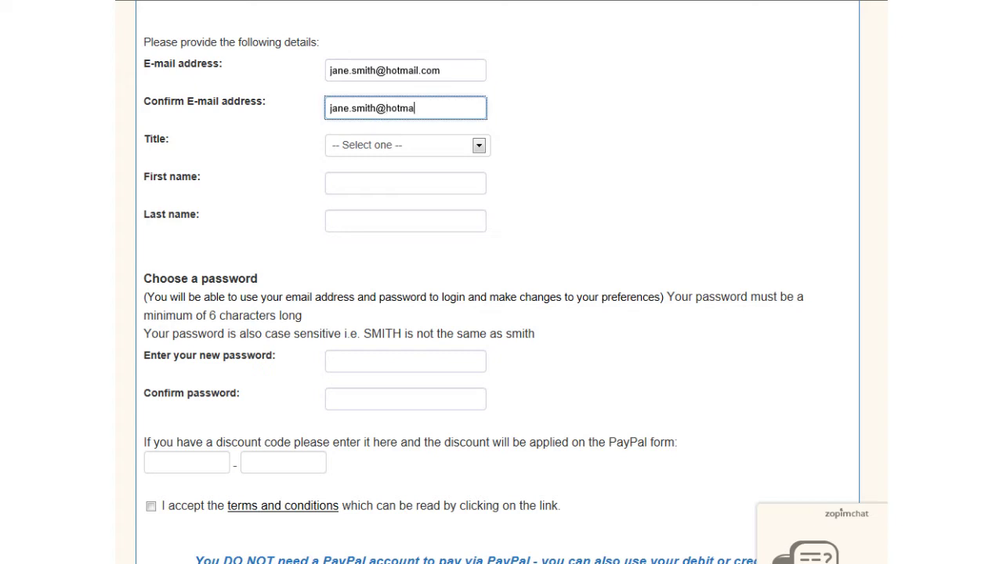
pyautogui.press('Tab')
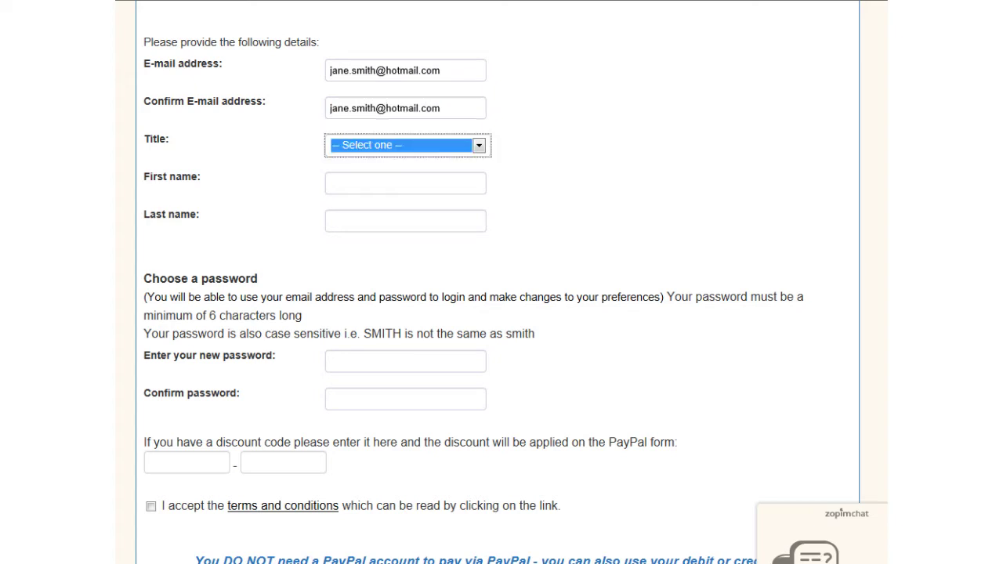
pyautogui.press('Down')
pyautogui.press('Down')
pyautogui.press('Tab')
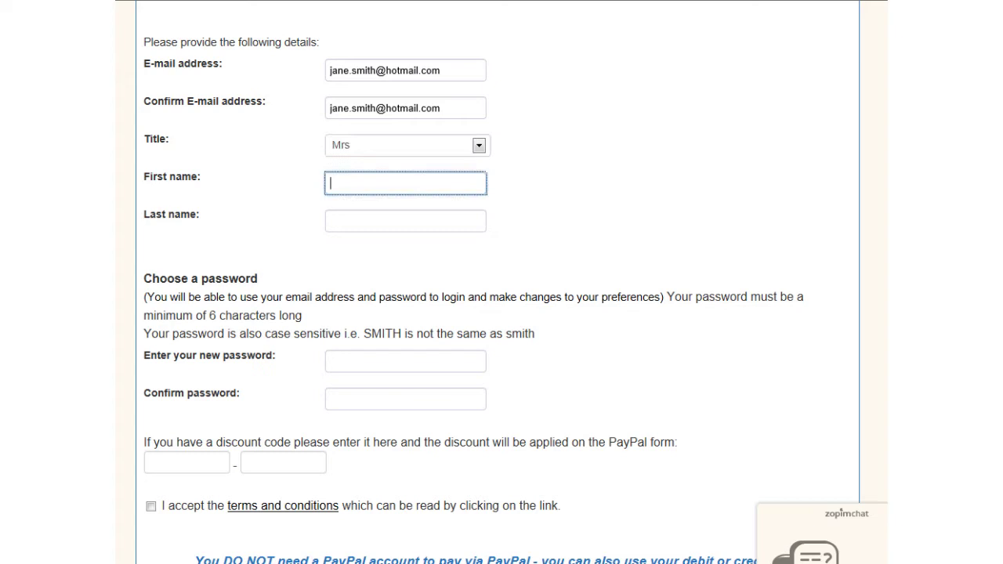
pyautogui.write('Jane')
pyautogui.press('Tab')
pyautogui.write('Smith')
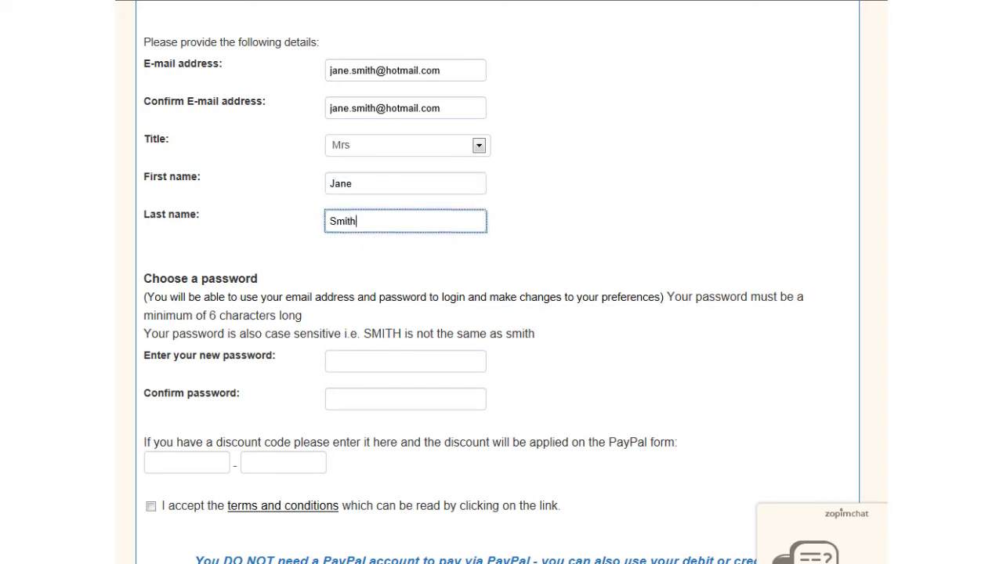
# Step: Enter the account password twice and accept the terms and conditions
pyautogui.press('Tab')
pyautogui.write('••••••')
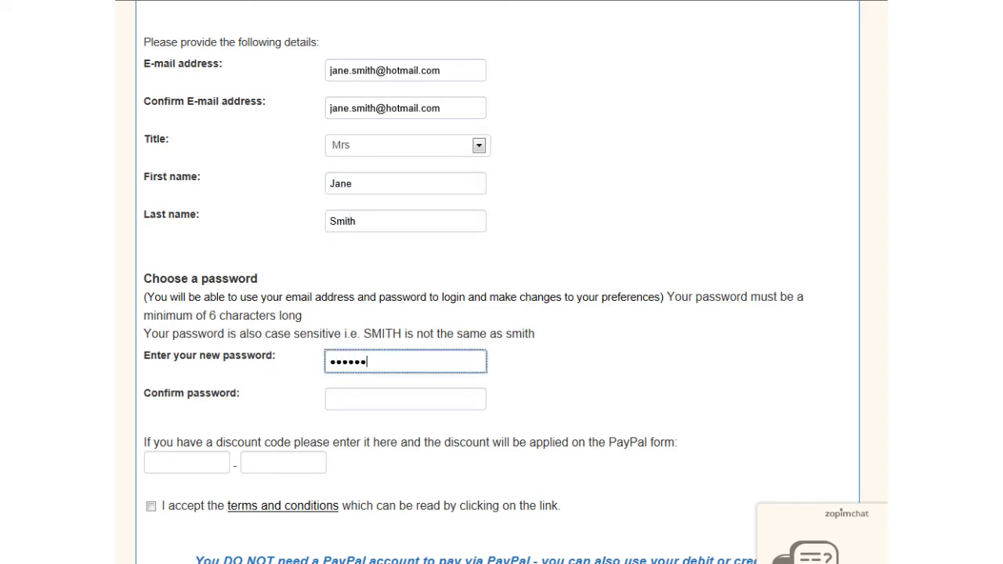
pyautogui.press('Tab')
pyautogui.write('••••••')
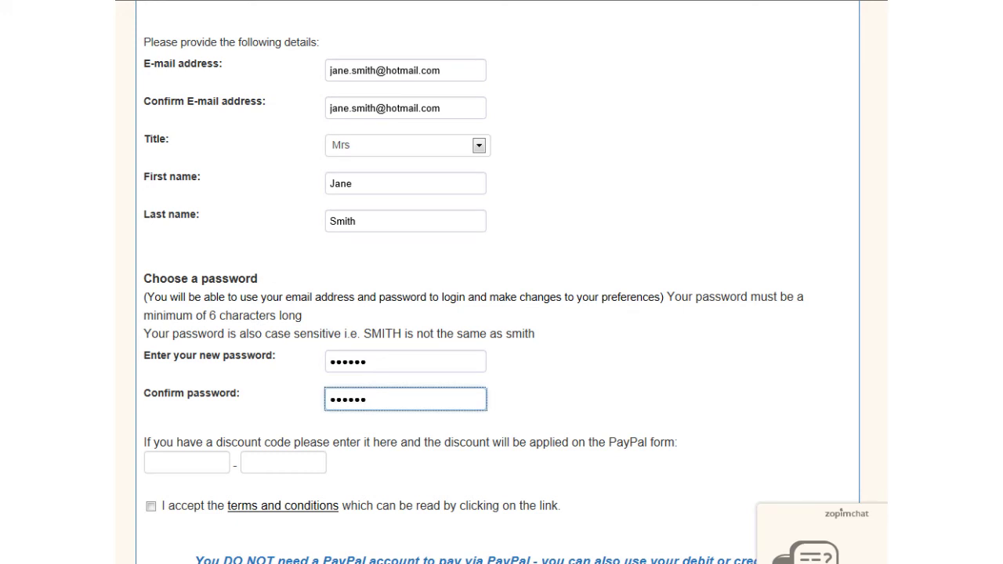
pyautogui.click(150, 507)
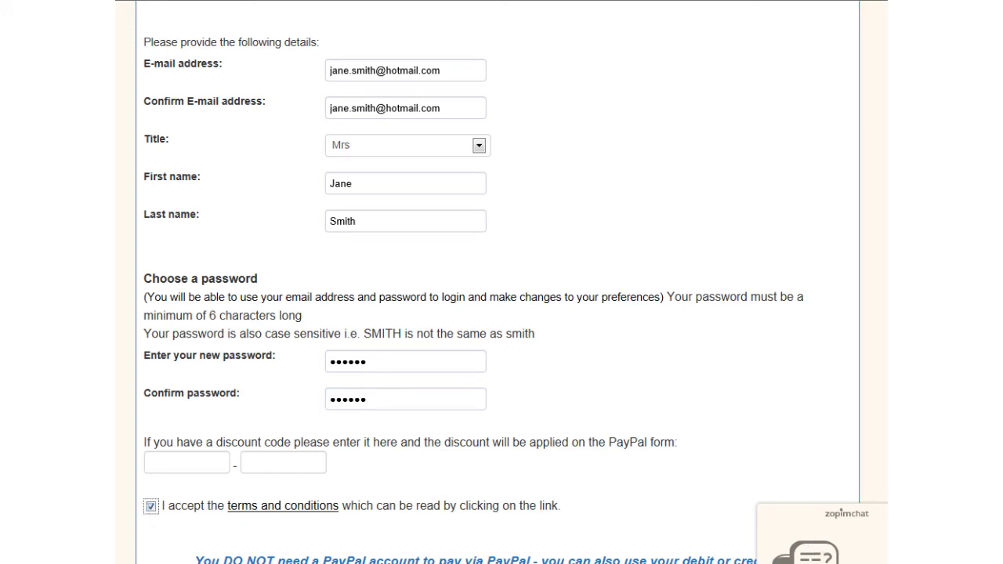
pyautogui.scroll(-4, 501, 313)
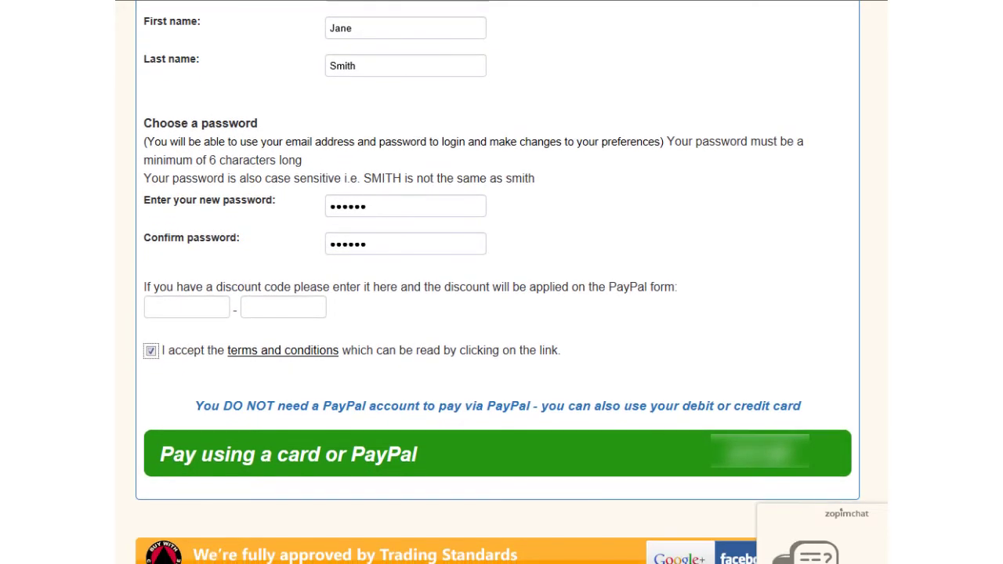
# Step: Proceed with the card or PayPal payment, then go to the login page
pyautogui.click(538, 462)
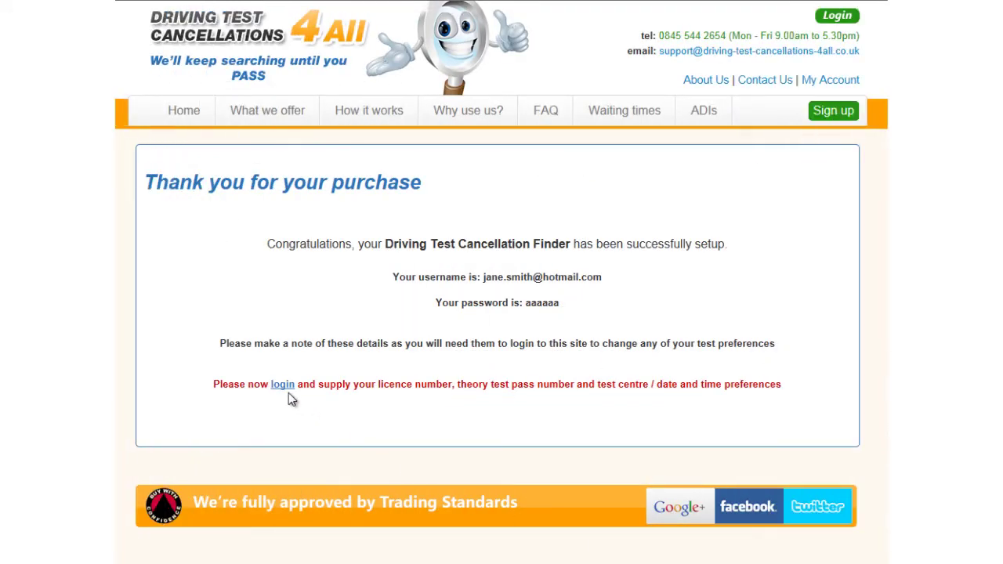
pyautogui.click(283, 385)
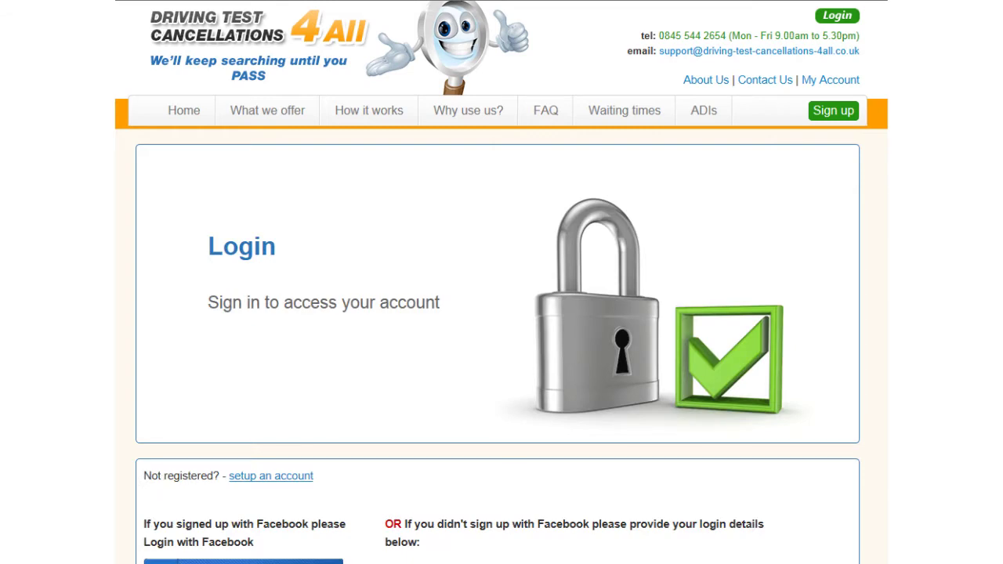
pyautogui.scroll(-4, 451, 68)
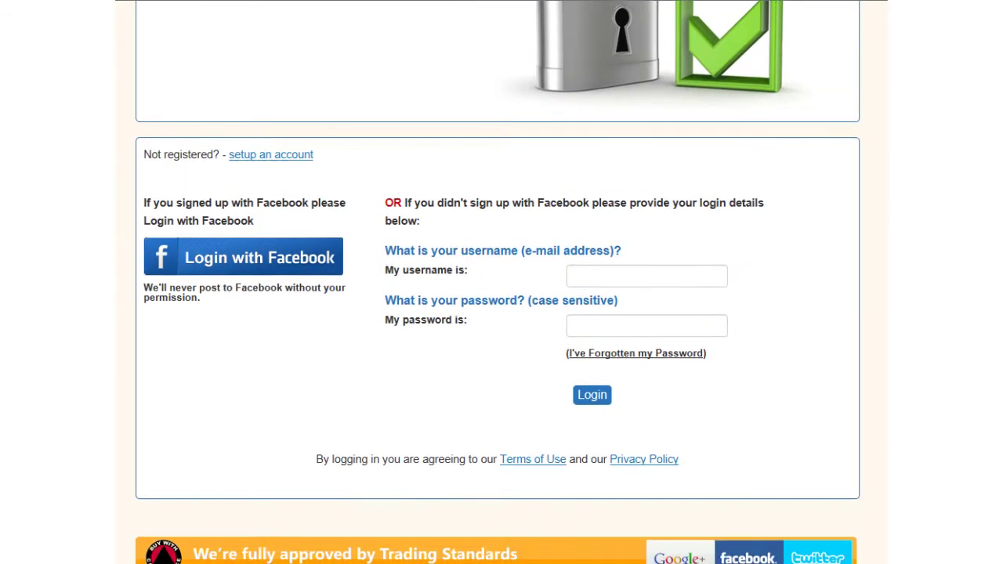
# Step: Log in with the account username and password
pyautogui.click(692, 228)
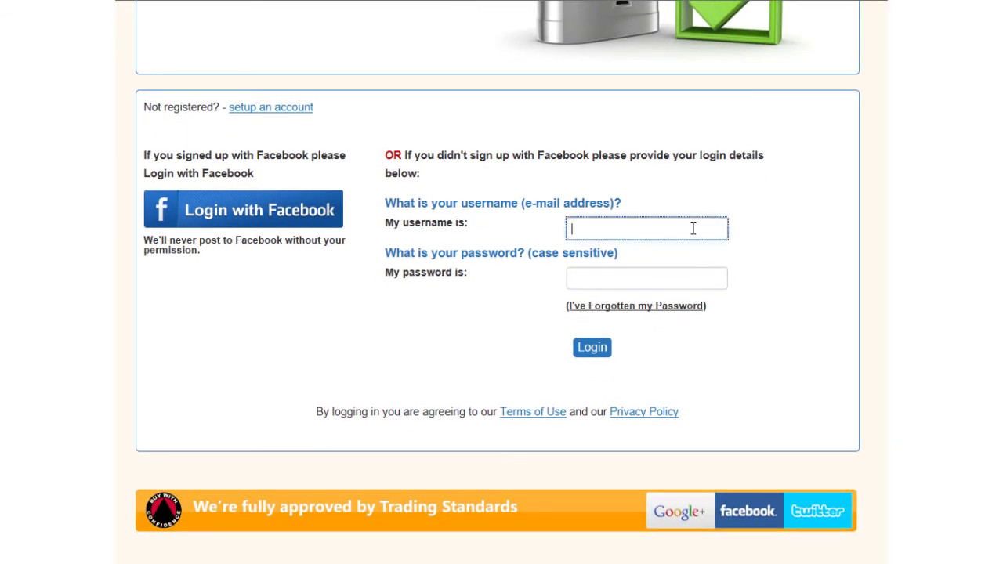
pyautogui.write('jane')
pyautogui.press('Down')
pyautogui.press('Tab')
pyautogui.write('•')
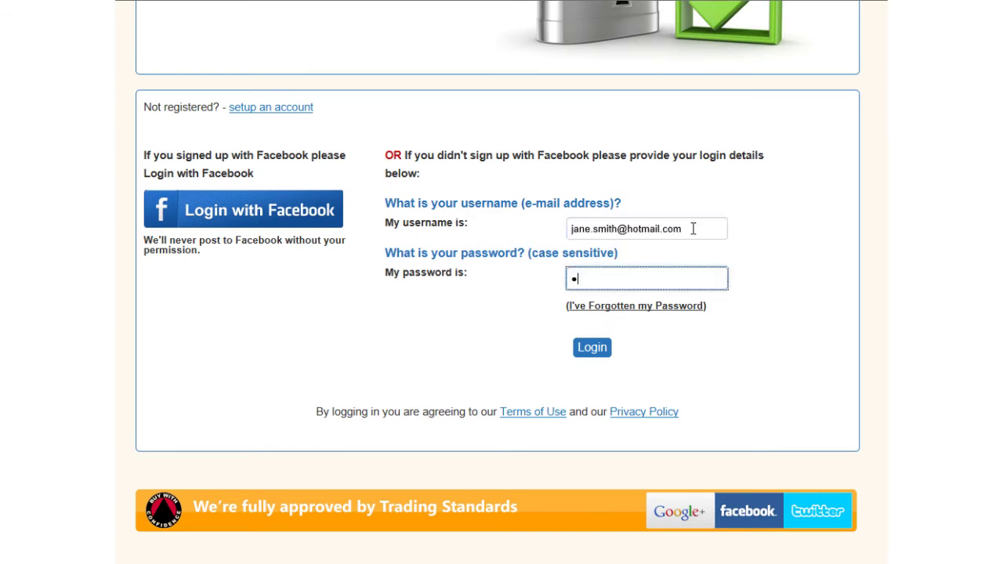
pyautogui.write('•••••')
pyautogui.click(594, 350)
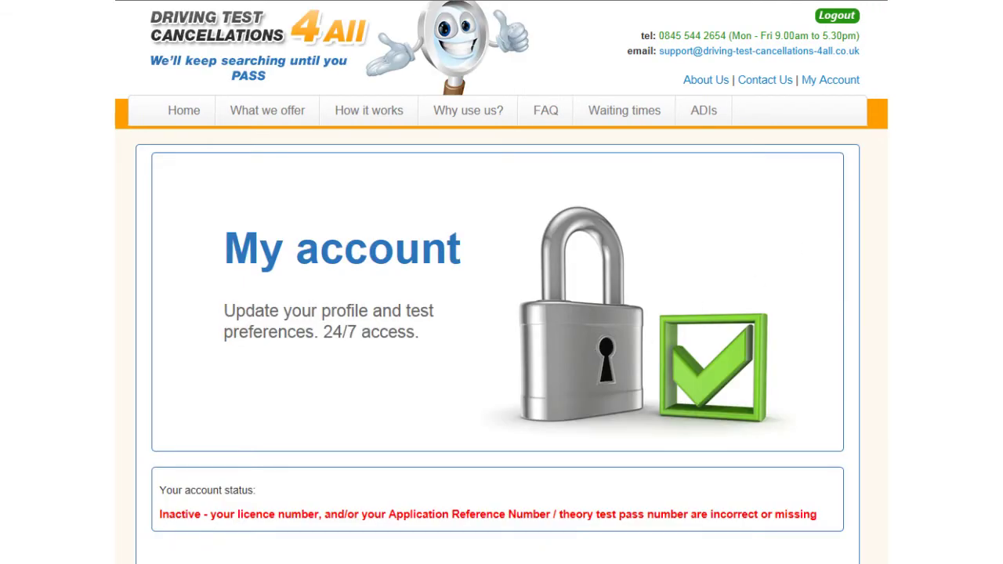
# Step: Enter the mobile number in the account form's Telephone field
pyautogui.scroll(-3, 501, 282)
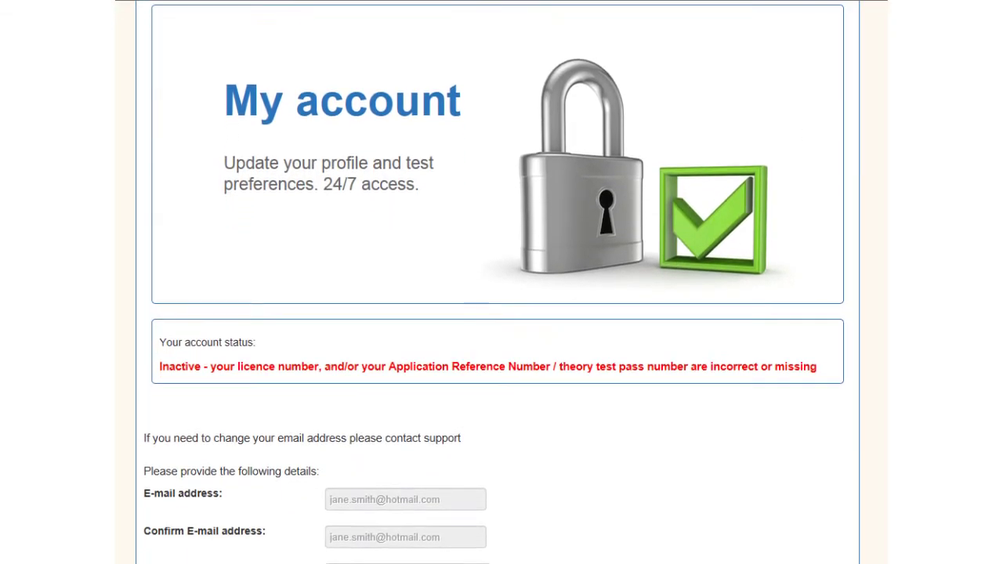
pyautogui.scroll(-3, 501, 282)
pyautogui.scroll(-2, 501, 282)
pyautogui.scroll(-1, 502, 282)
pyautogui.scroll(-1, 502, 282)
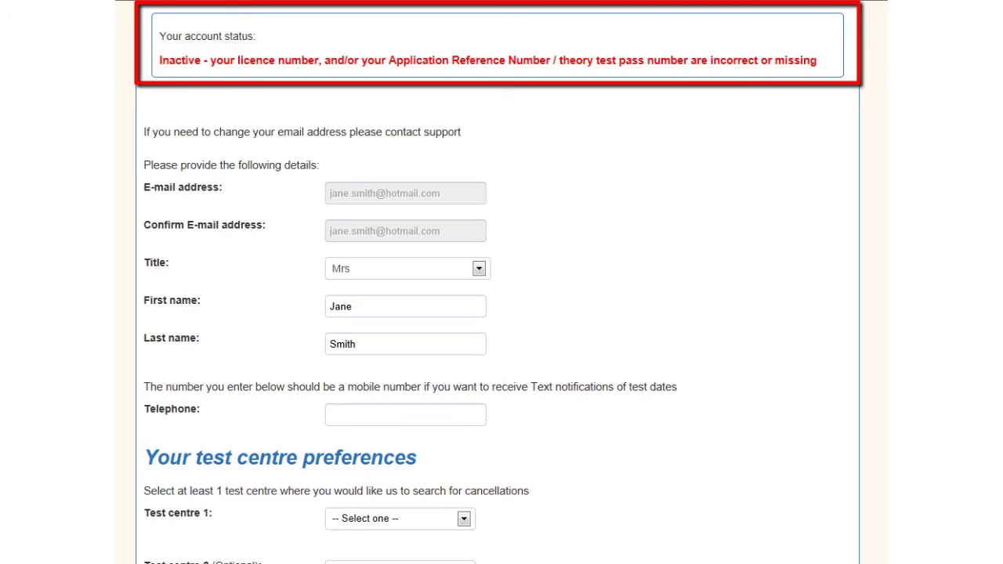
pyautogui.scroll(-2, 502, 282)
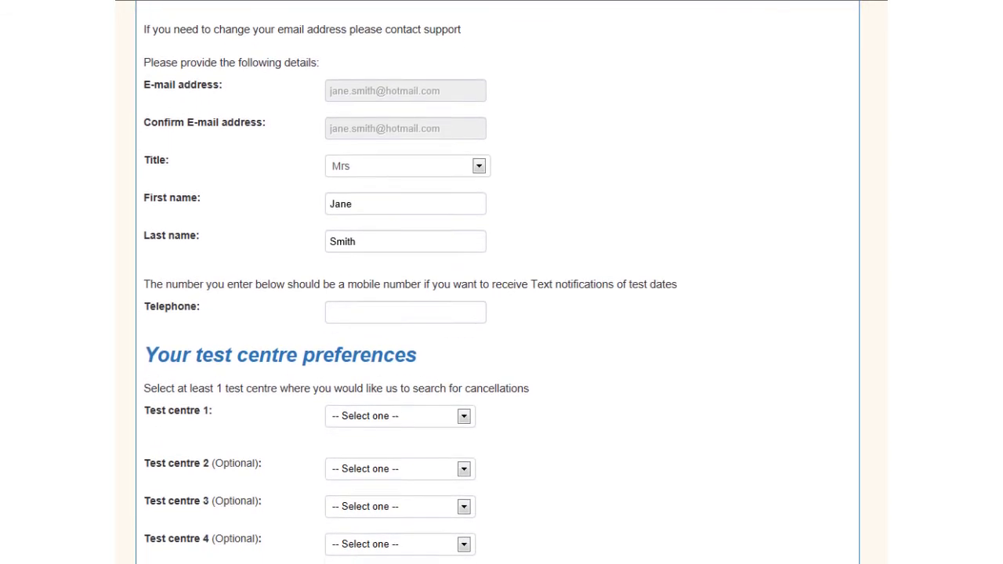
pyautogui.scroll(-2, 502, 282)
pyautogui.scroll(-1, 501, 282)
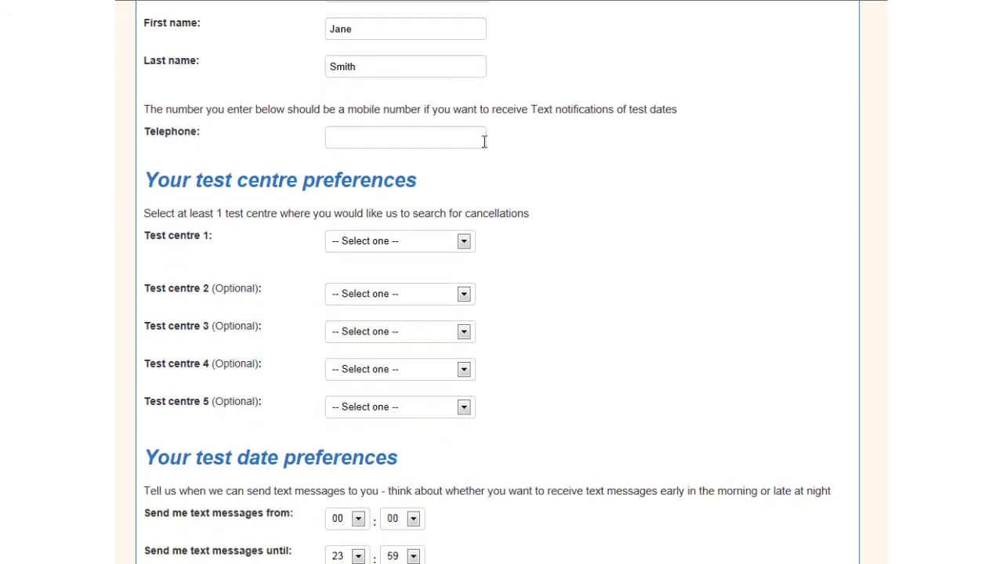
pyautogui.click(482, 141)
pyautogui.write('07')
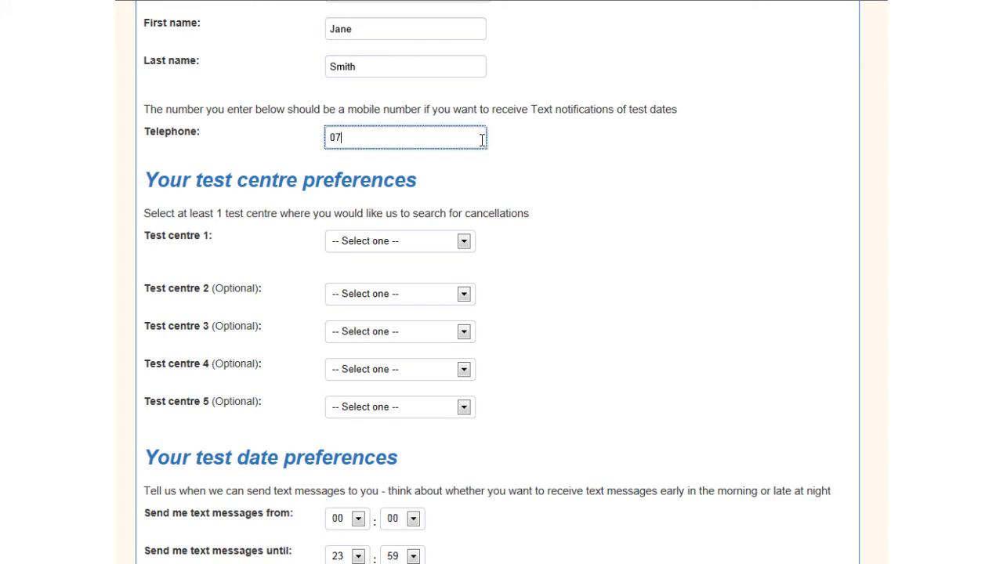
pyautogui.write('777 ')
pyautogui.write('777777')
# Step: Choose Eastbourne as Test centre 1 and show the test centre list
pyautogui.press('Tab')
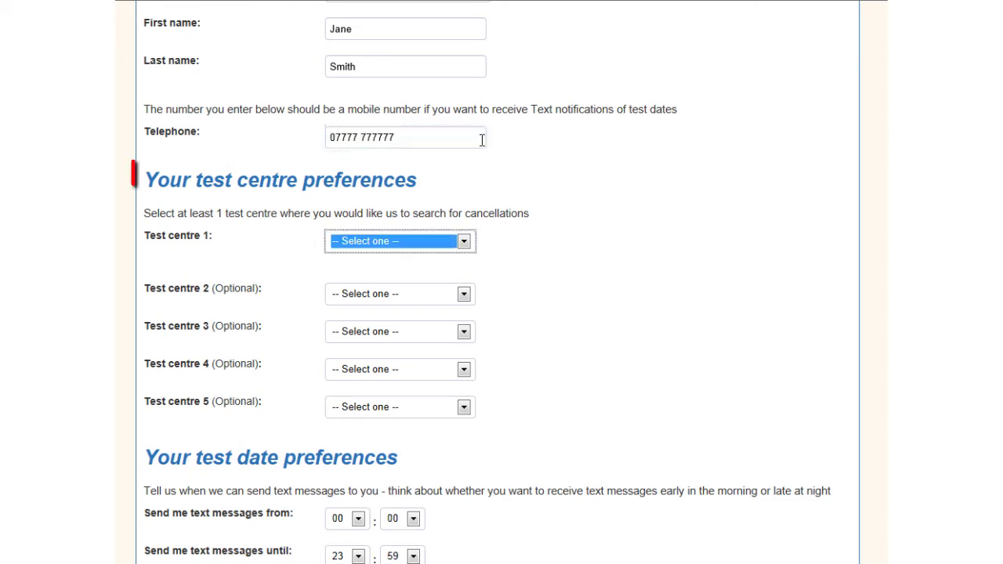
pyautogui.press('e')
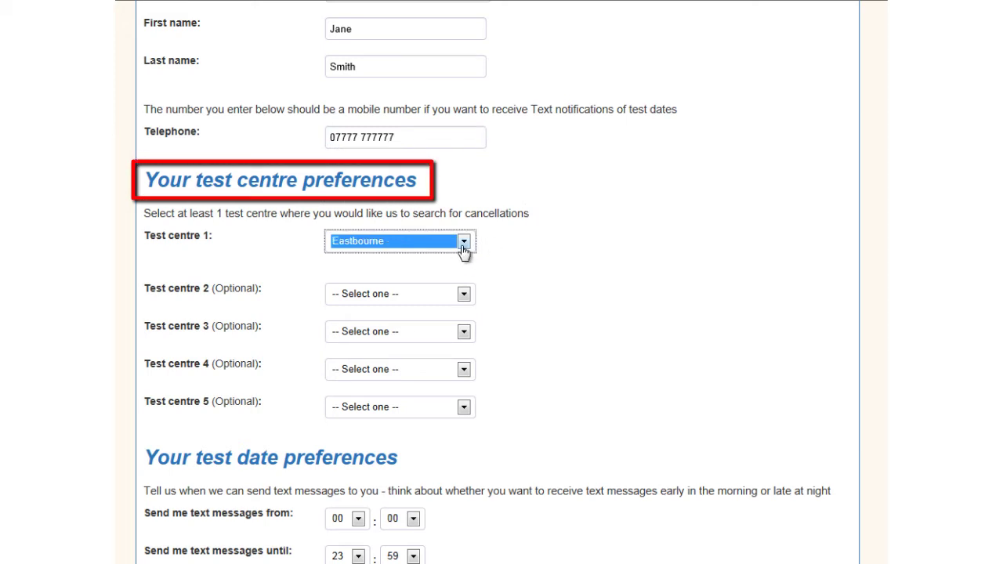
pyautogui.click(464, 244)
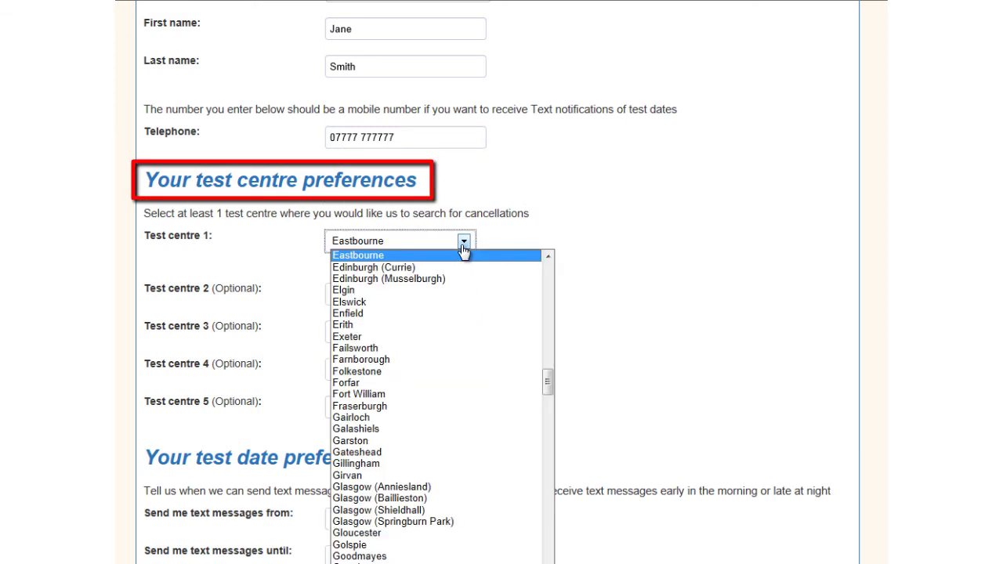
# Step: Set Test centre 1 to Exeter and text messages to start from 08:00
pyautogui.click(354, 338)
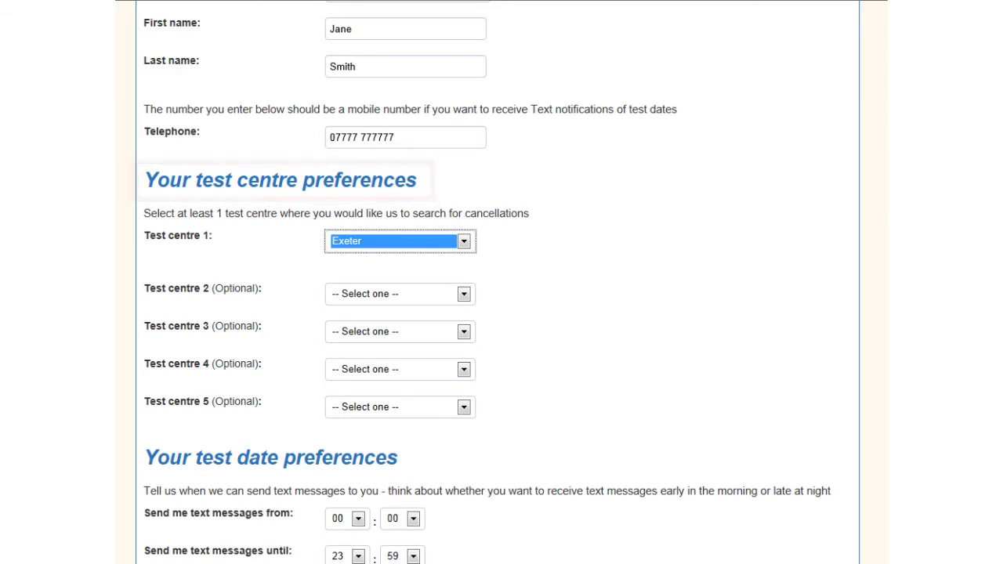
pyautogui.scroll(-5, 501, 282)
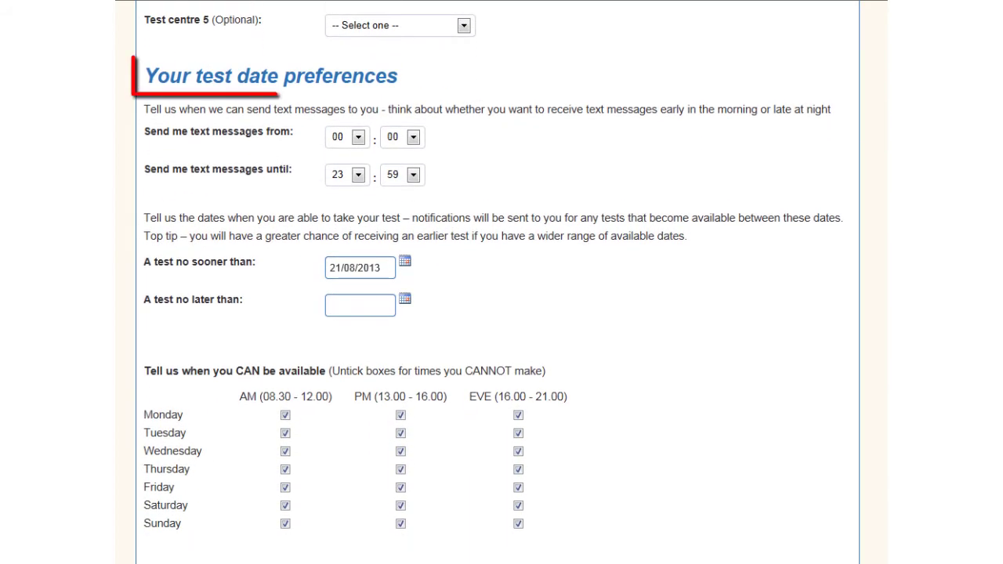
pyautogui.click(358, 138)
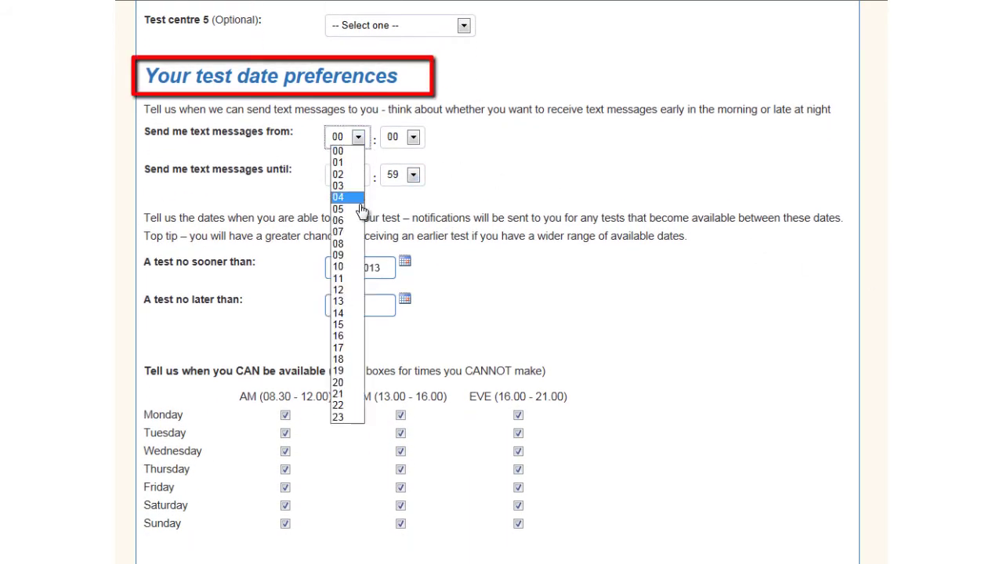
pyautogui.click(345, 243)
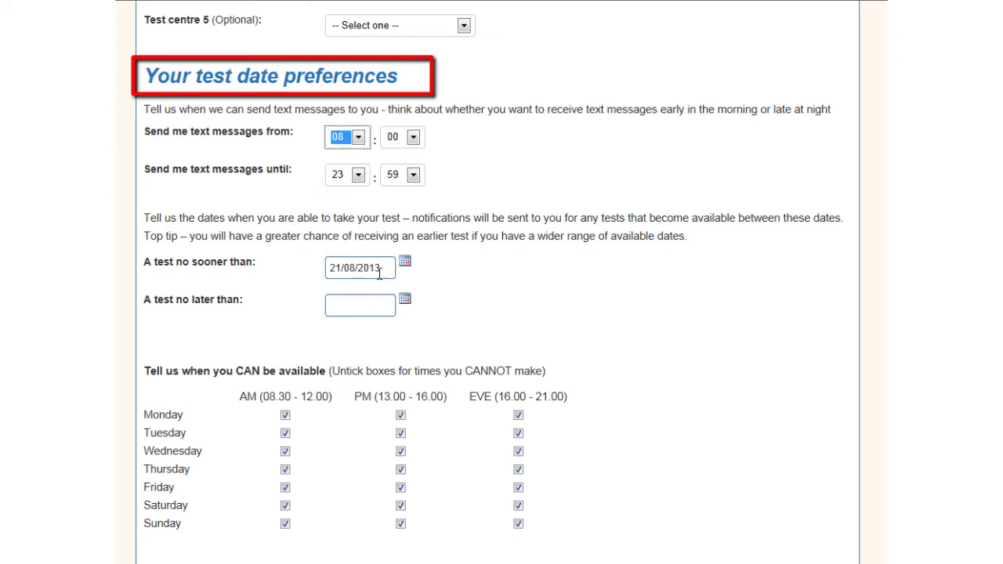
# Step: Set the 'no later than' test date to 27 September 2013
pyautogui.click(405, 298)
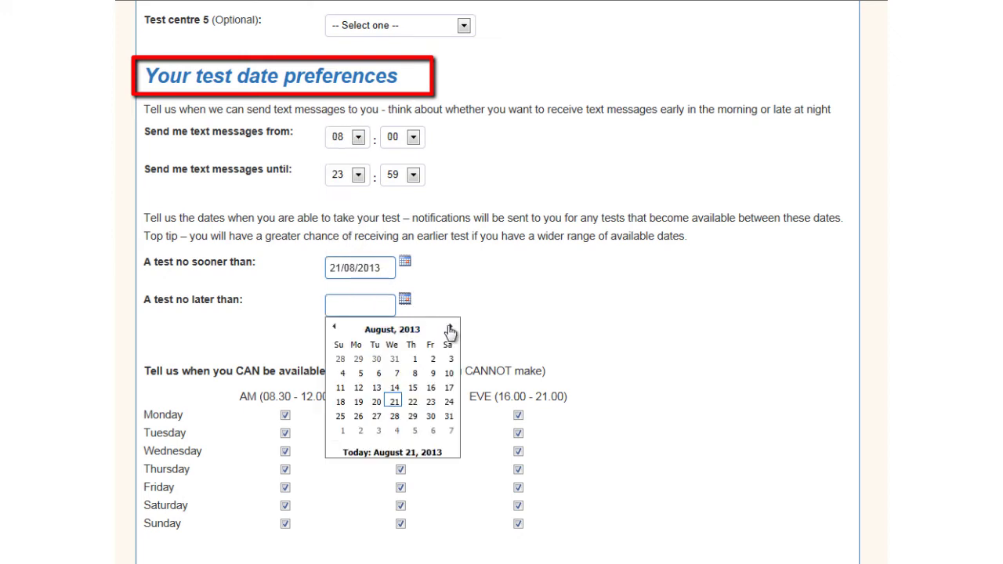
pyautogui.click(450, 330)
pyautogui.click(432, 417)
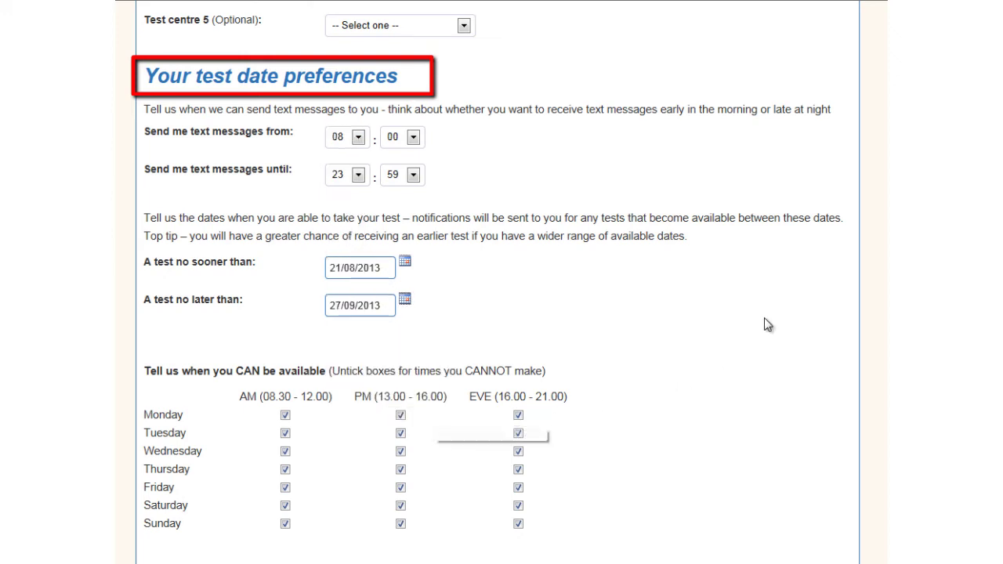
# Step: Untick Saturday and Sunday slots and every weekday evening, leaving weekday AM and PM
pyautogui.scroll(-3, 768, 325)
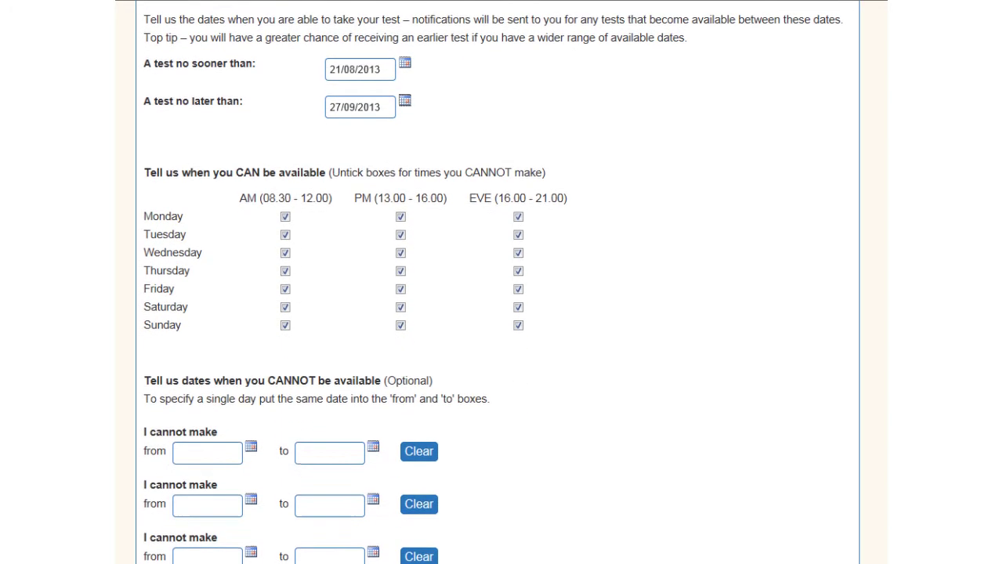
pyautogui.scroll(-2, 489, 265)
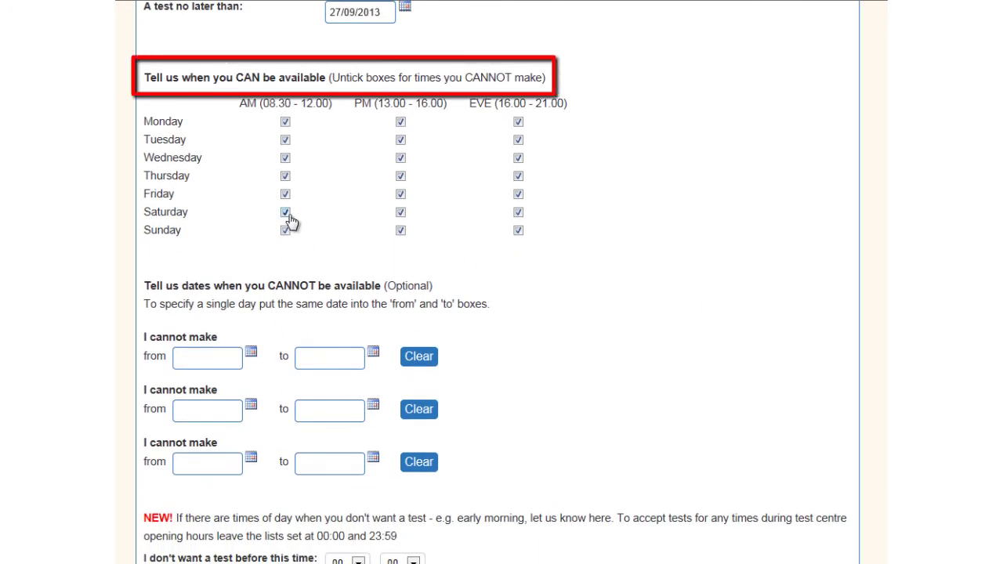
pyautogui.click(285, 212)
pyautogui.click(400, 213)
pyautogui.click(400, 231)
pyautogui.click(285, 230)
pyautogui.click(518, 231)
pyautogui.click(517, 212)
pyautogui.click(518, 195)
pyautogui.click(518, 177)
pyautogui.click(518, 158)
pyautogui.click(518, 141)
pyautogui.click(518, 122)
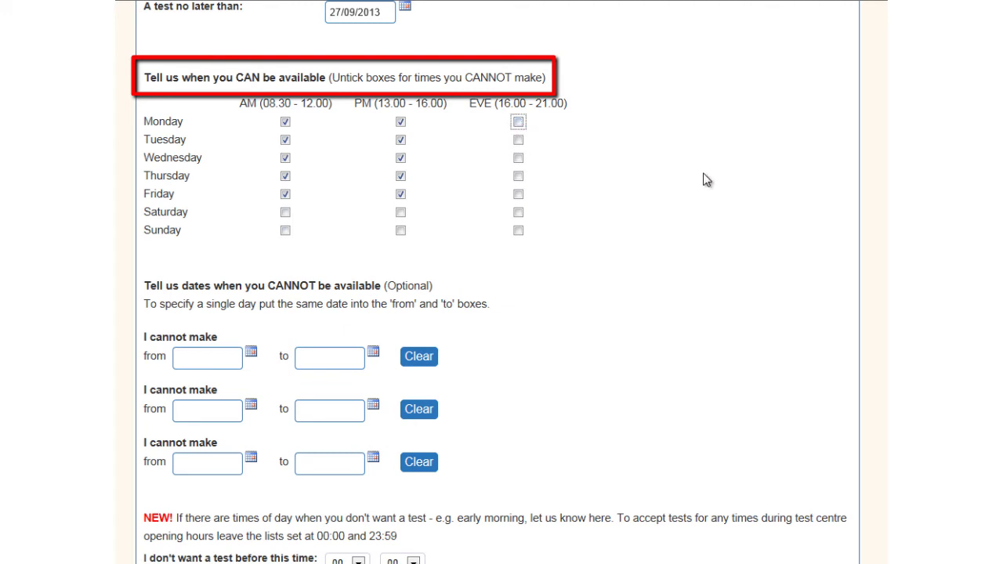
# Step: Set the first 'I cannot make' range to 30/08/2013–31/08/2013
pyautogui.click(253, 355)
pyautogui.click(278, 470)
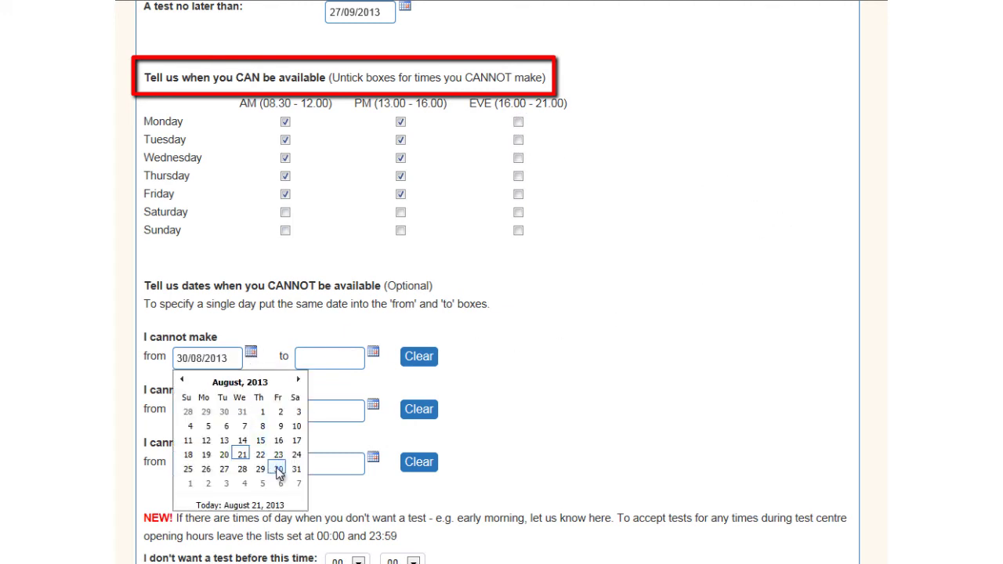
pyautogui.click(373, 352)
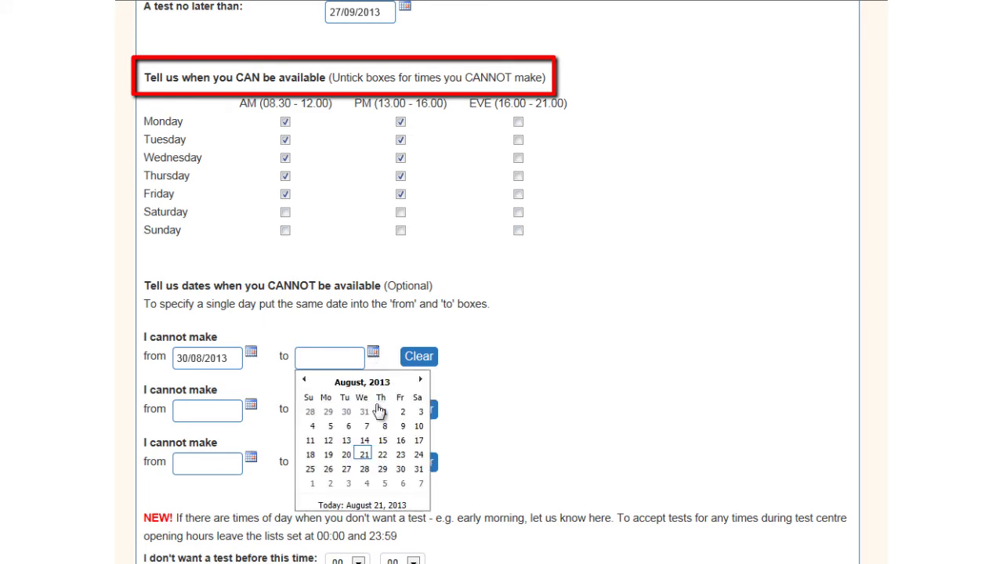
pyautogui.click(418, 470)
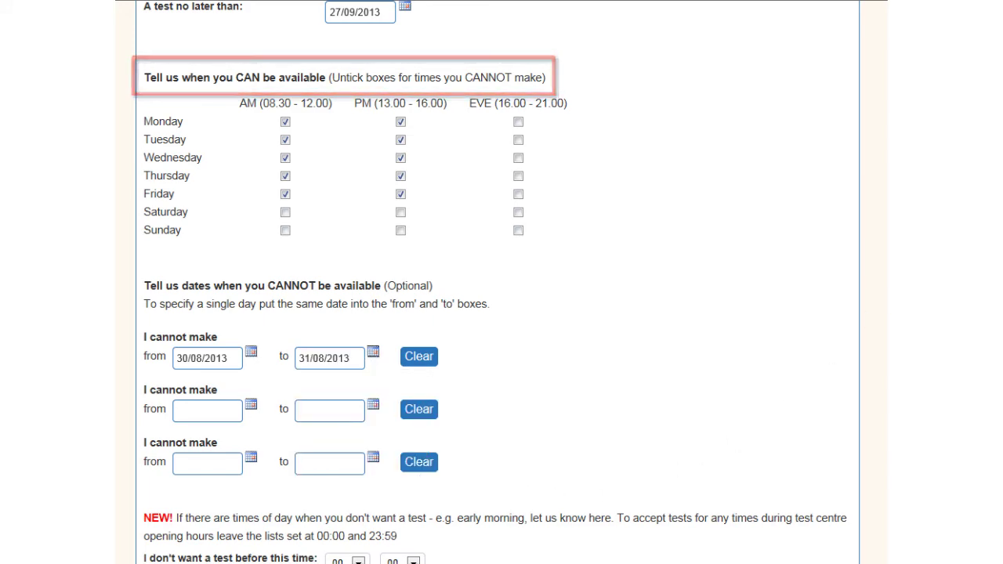
pyautogui.scroll(-3, 501, 314)
# Step: Set the 'don't want a test before' hour to 08
pyautogui.scroll(-3, 501, 313)
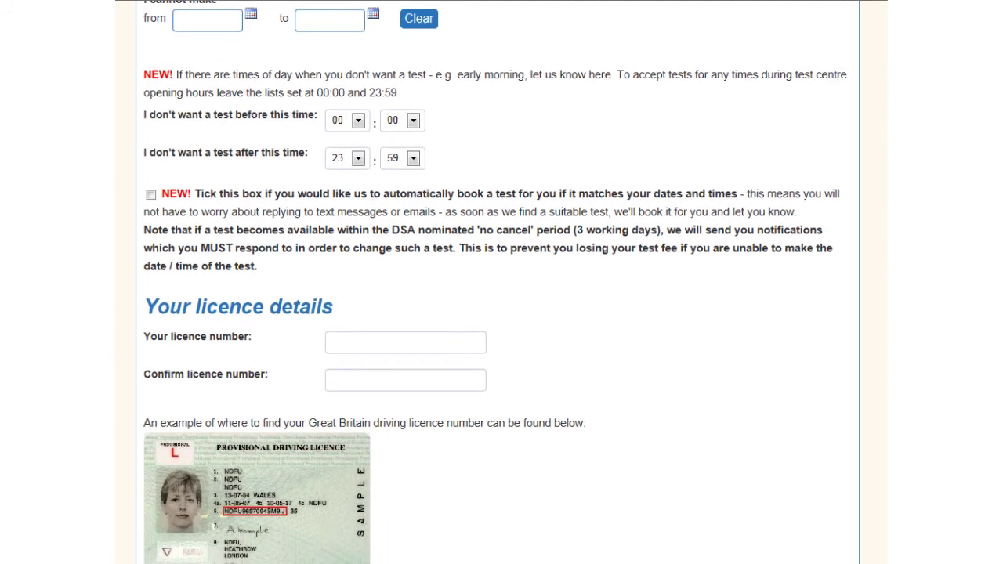
pyautogui.click(358, 122)
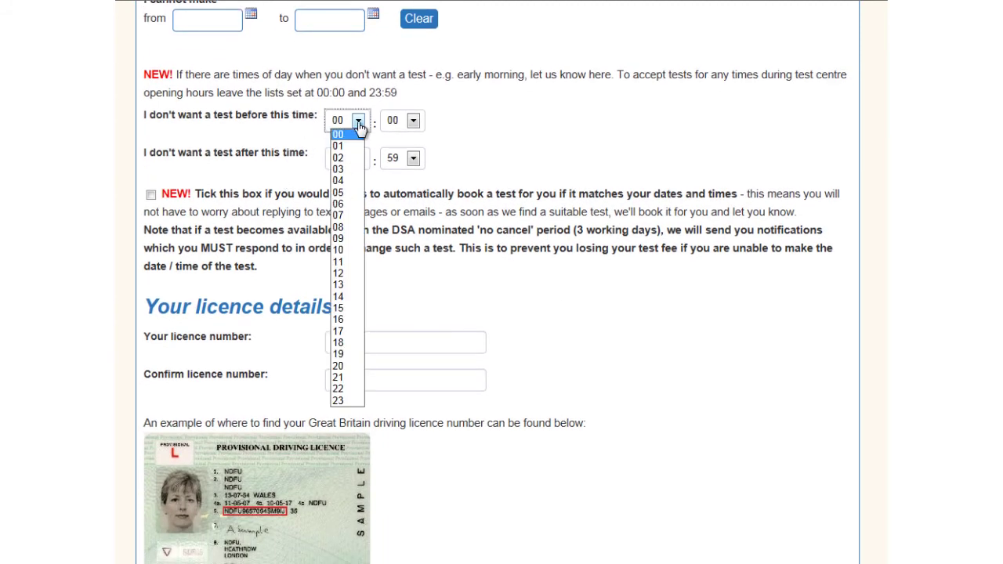
pyautogui.click(350, 227)
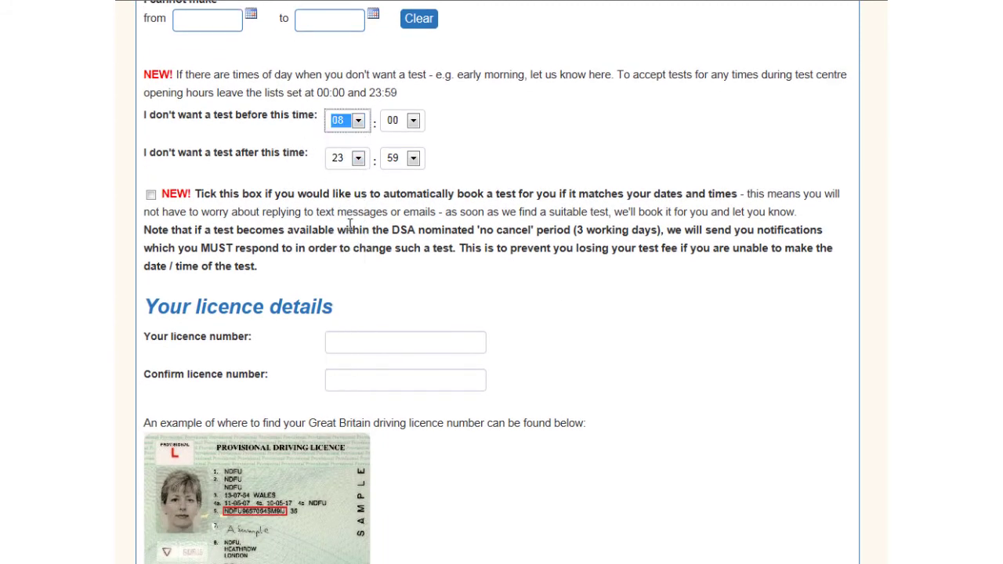
# Step: Enter the driving licence number and confirm it in the second licence field
pyautogui.click(432, 345)
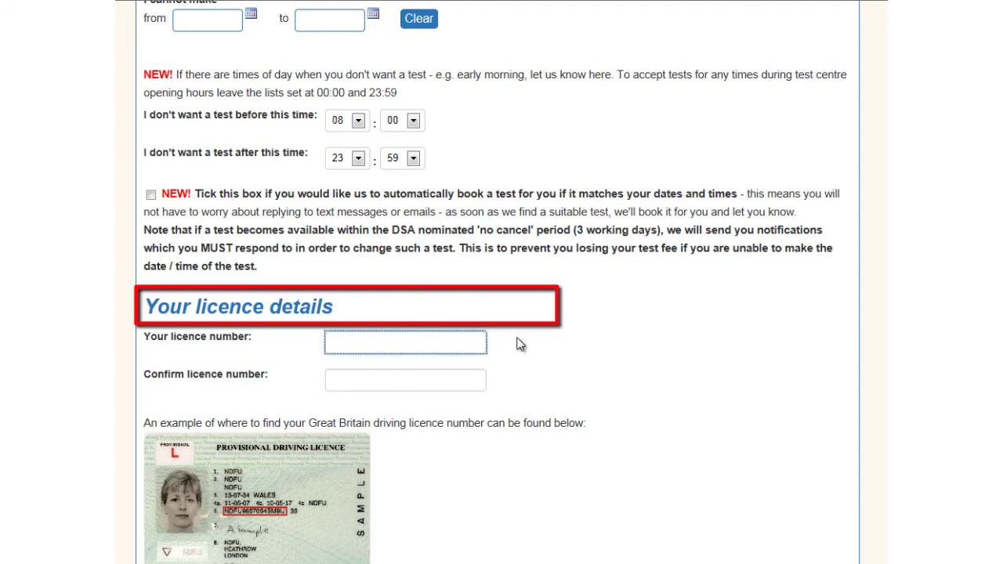
pyautogui.write('sm')
pyautogui.press('Down')
pyautogui.press('Tab')
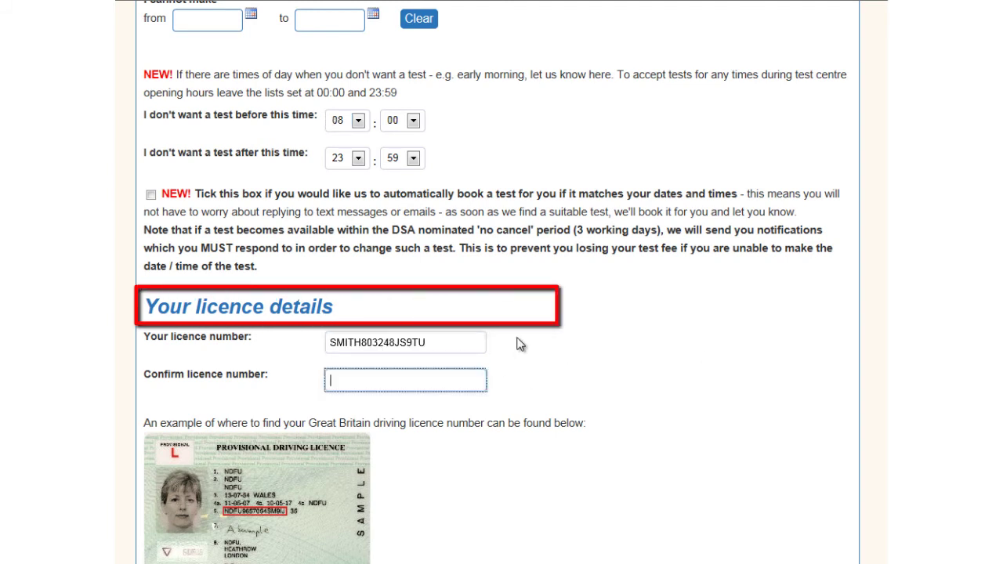
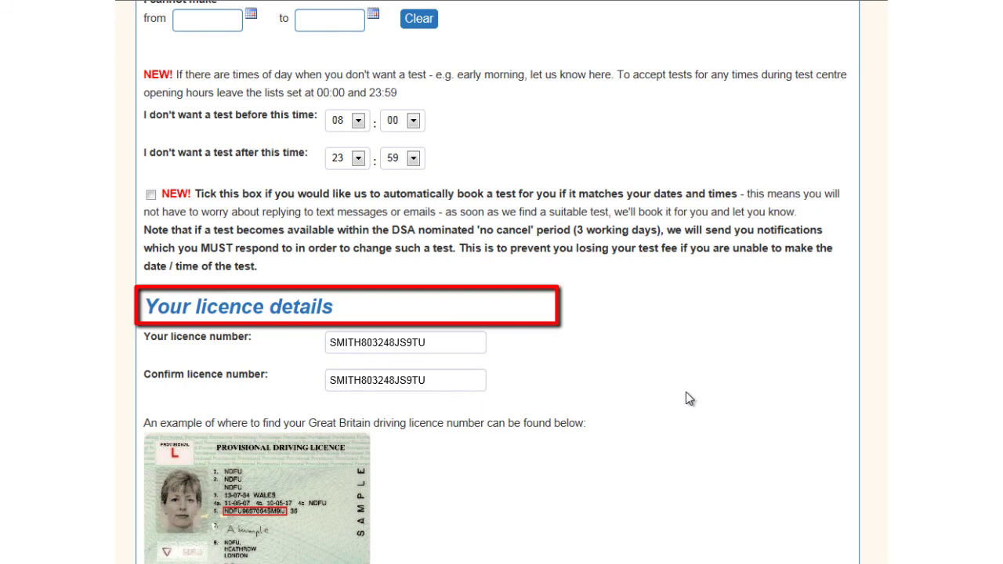
# Step: Fill in the Application Reference Number field and scroll down to Save changes
pyautogui.scroll(-2, 456, 346)
pyautogui.scroll(-2, 457, 347)
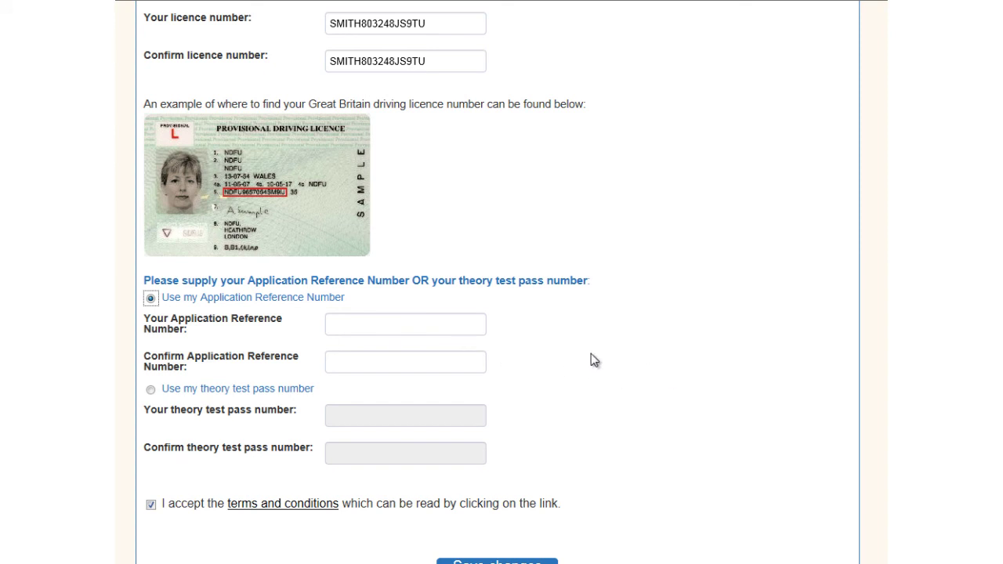
pyautogui.click(466, 326)
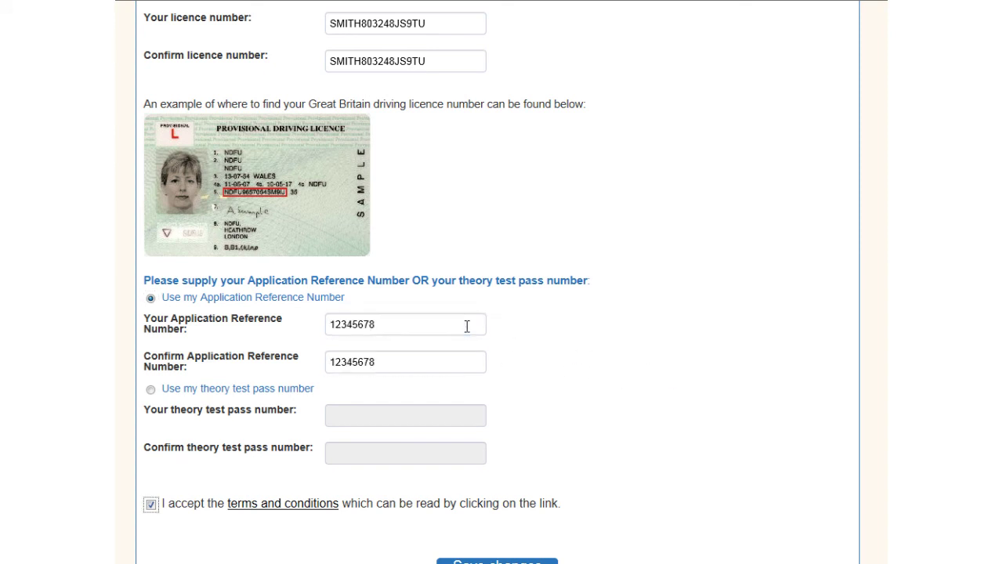
pyautogui.scroll(-3, 498, 314)
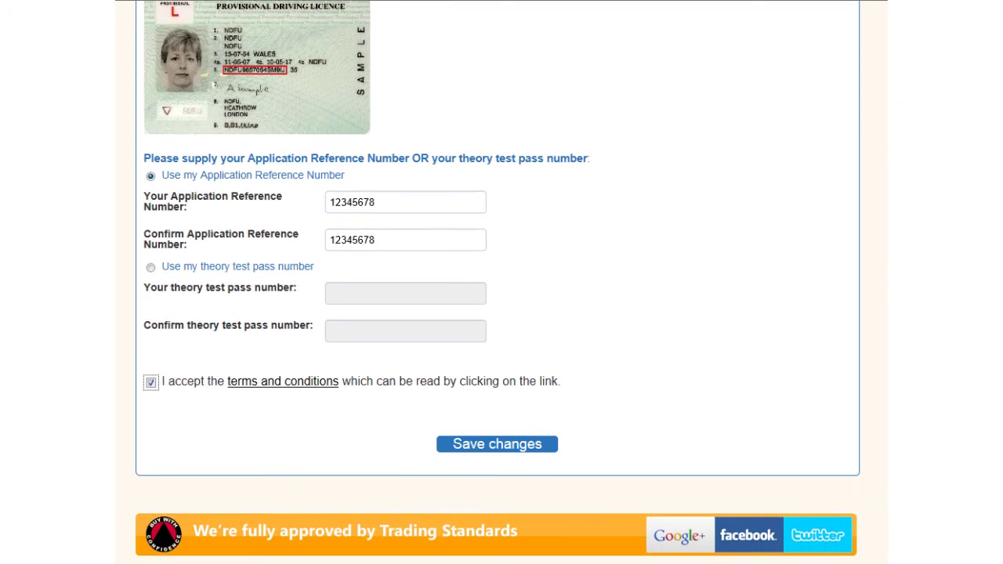
# Step: Save the account changes and dismiss the account-active confirmation alert
pyautogui.click(525, 407)
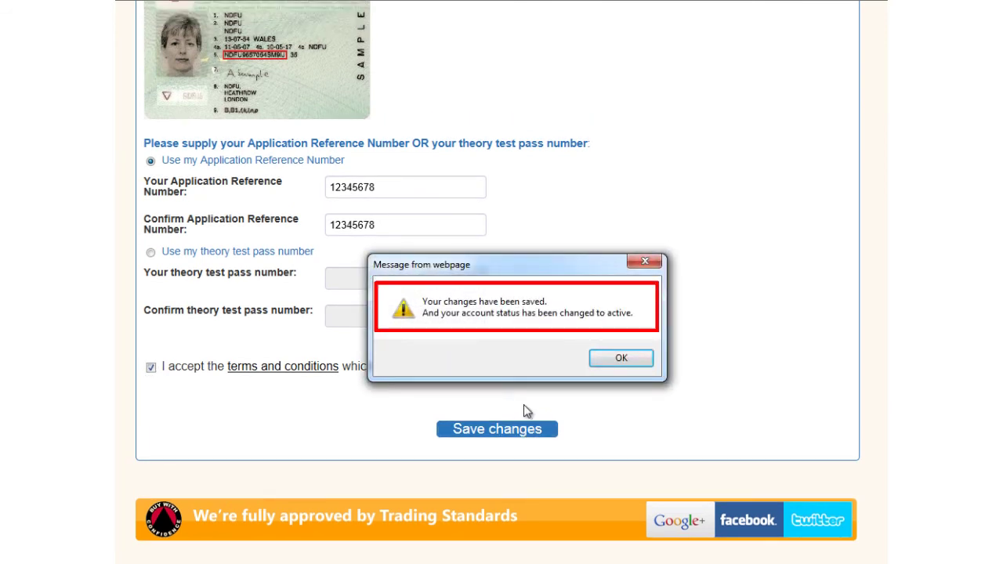
pyautogui.click(622, 360)
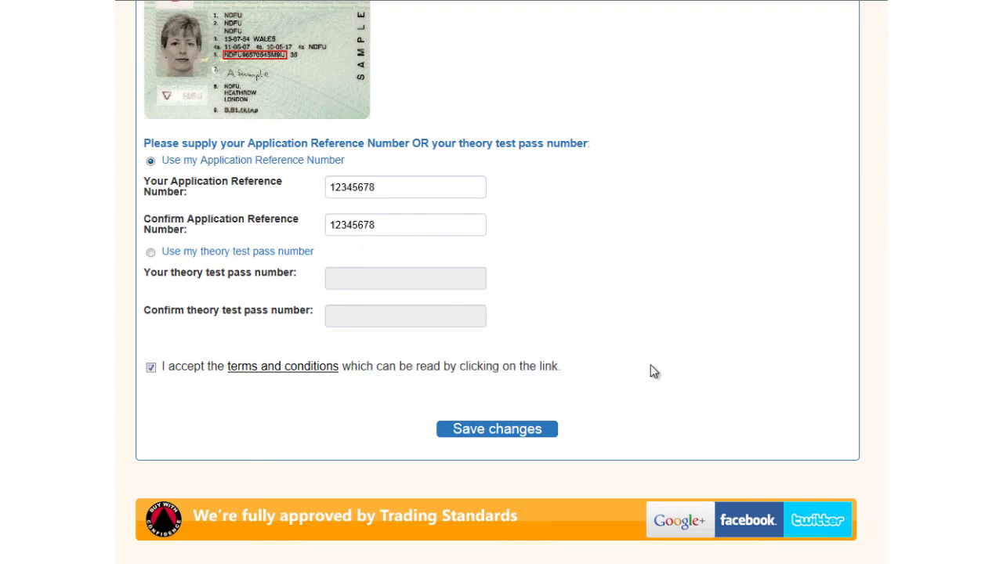
# Step: Scroll back to the top to see the account status reading Active
pyautogui.scroll(2, 501, 282)
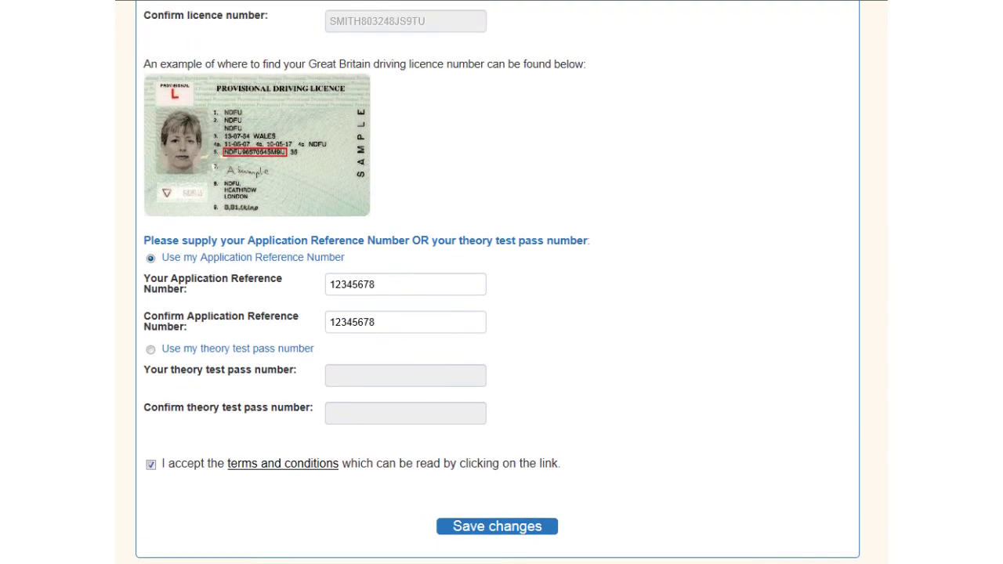
pyautogui.scroll(8, 501, 282)
pyautogui.scroll(5, 502, 283)
pyautogui.scroll(4, 501, 282)
pyautogui.scroll(3, 502, 282)
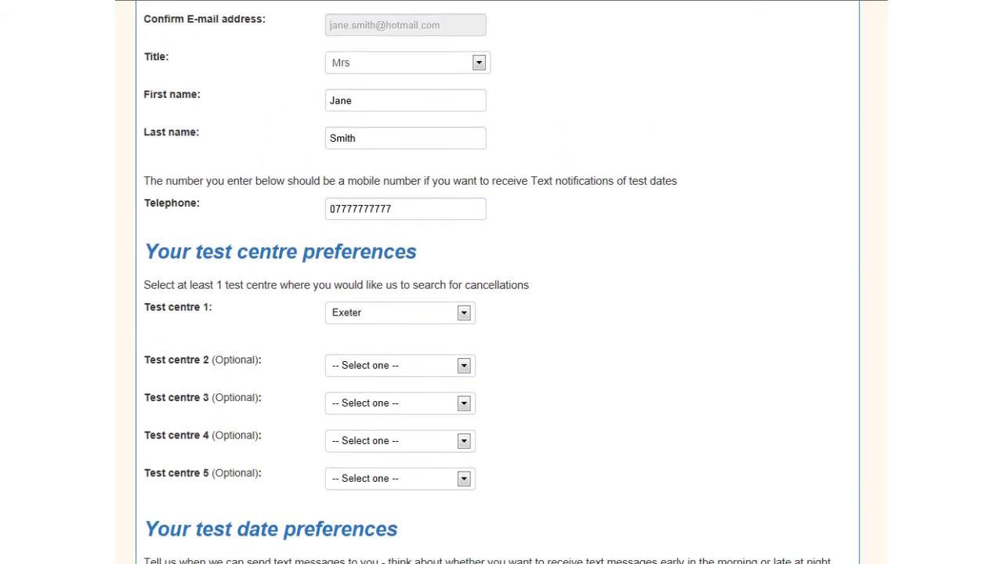
pyautogui.scroll(2, 501, 282)
pyautogui.scroll(2, 501, 282)
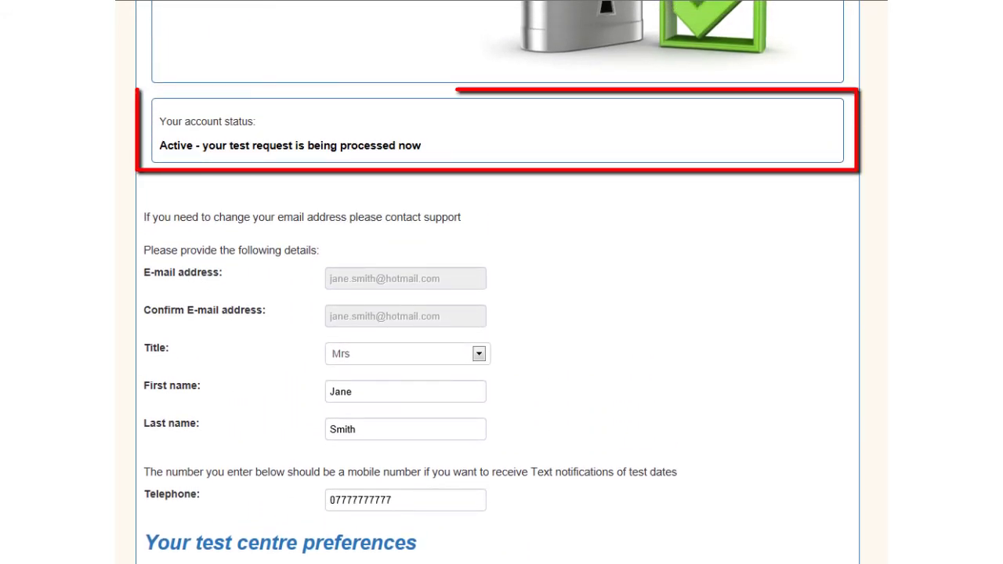